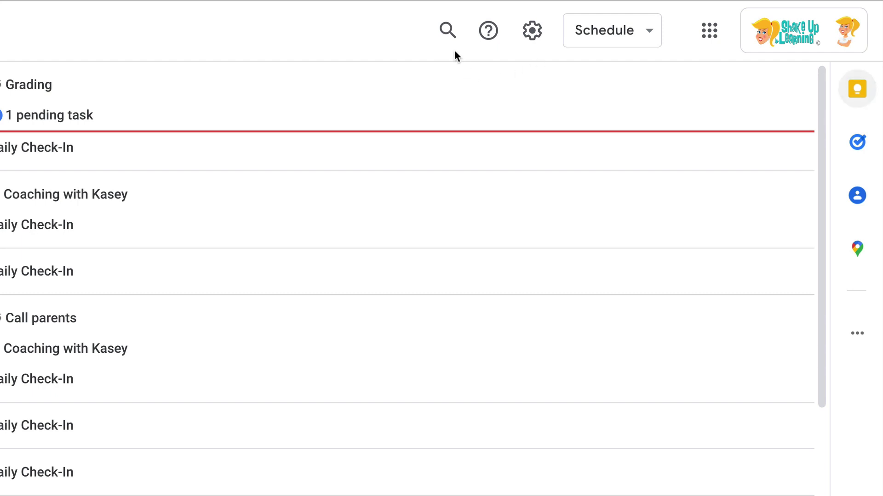
key("s")
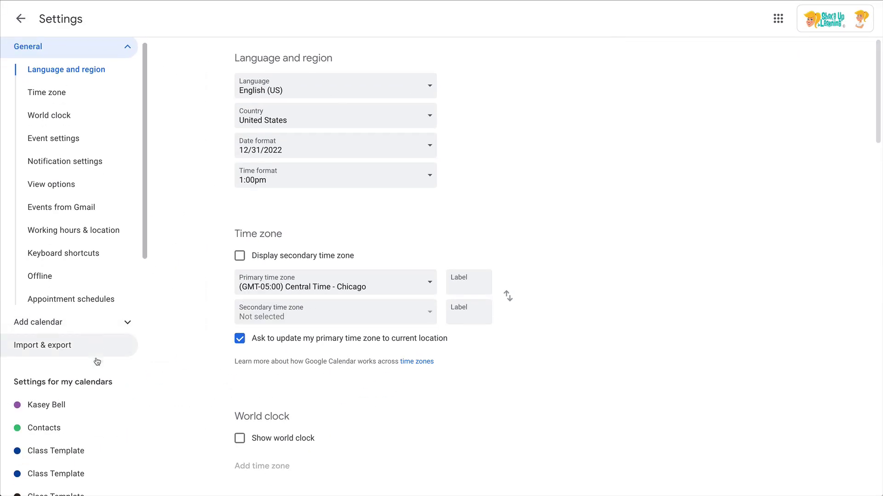
scroll(97, 361, "down", 3)
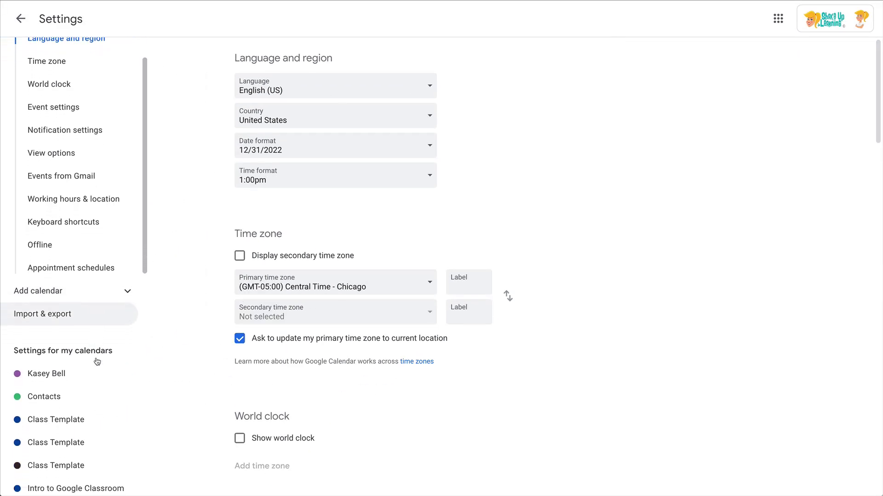
scroll(97, 362, "down", 4)
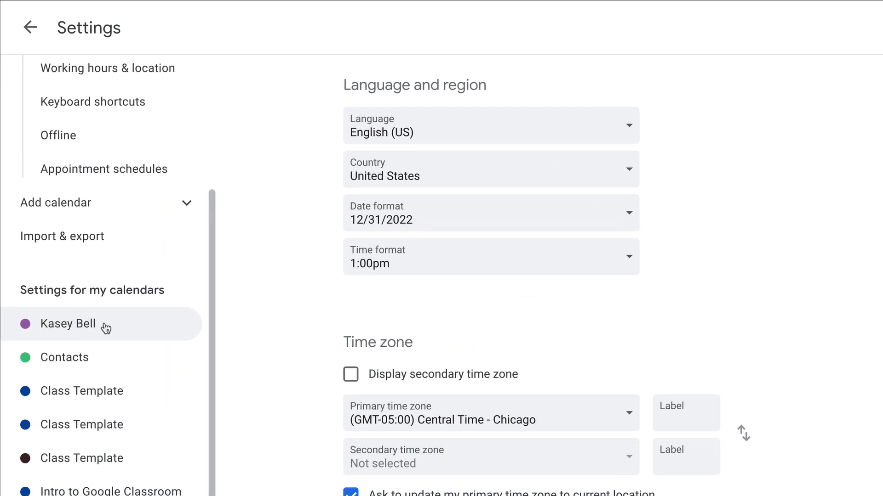
- Open the default calendar's settings page from 'Settings for my calendars'
left_click(106, 328)
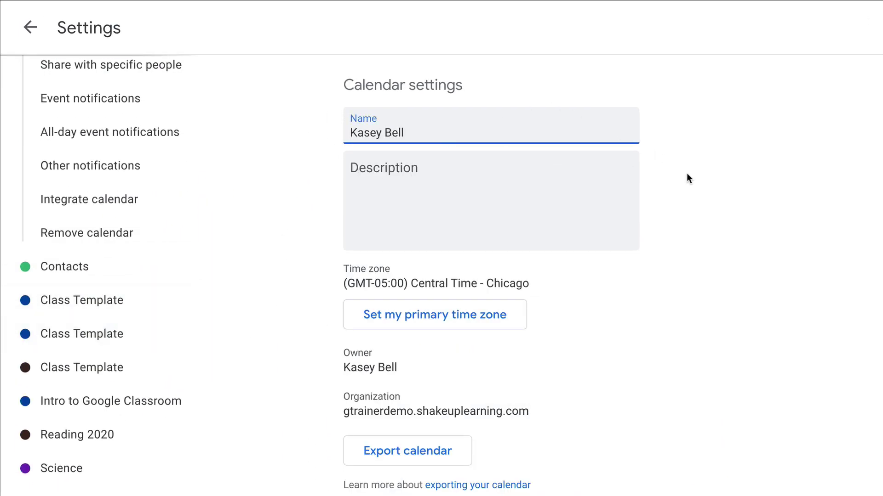
scroll(725, 276, "down", 4)
scroll(725, 276, "down", 4)
scroll(725, 276, "down", 4)
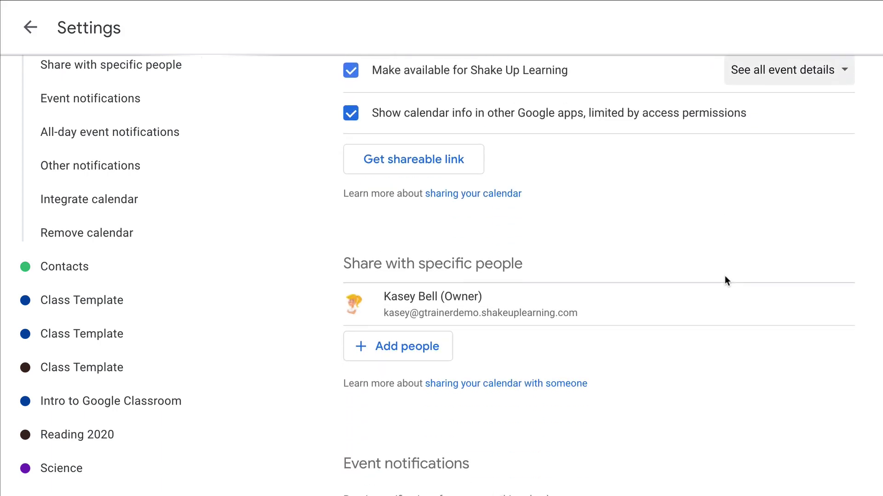
scroll(725, 275, "down", 4)
scroll(724, 275, "down", 3)
scroll(725, 275, "down", 3)
scroll(725, 275, "down", 3)
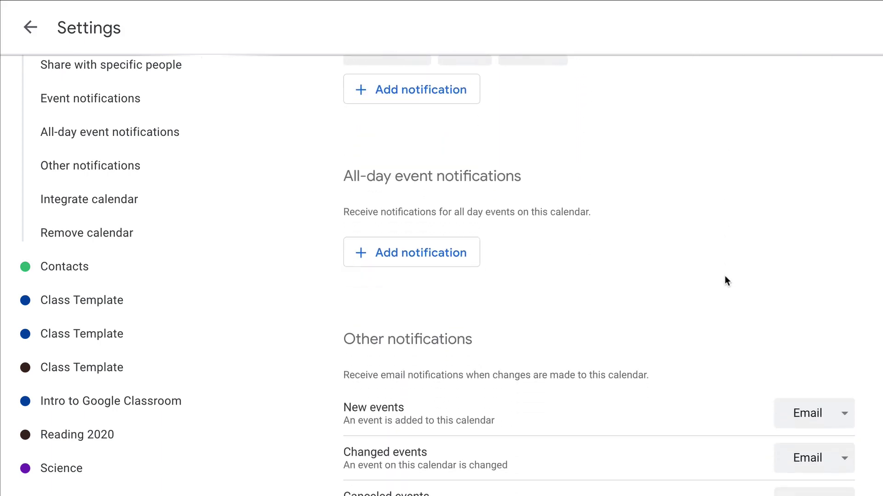
scroll(724, 275, "down", 3)
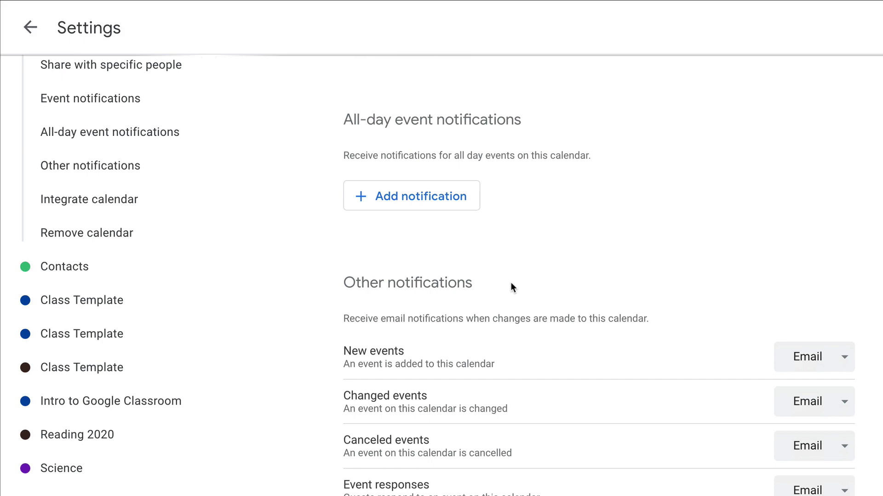
scroll(511, 282, "down", 2)
scroll(510, 282, "down", 2)
scroll(511, 283, "down", 2)
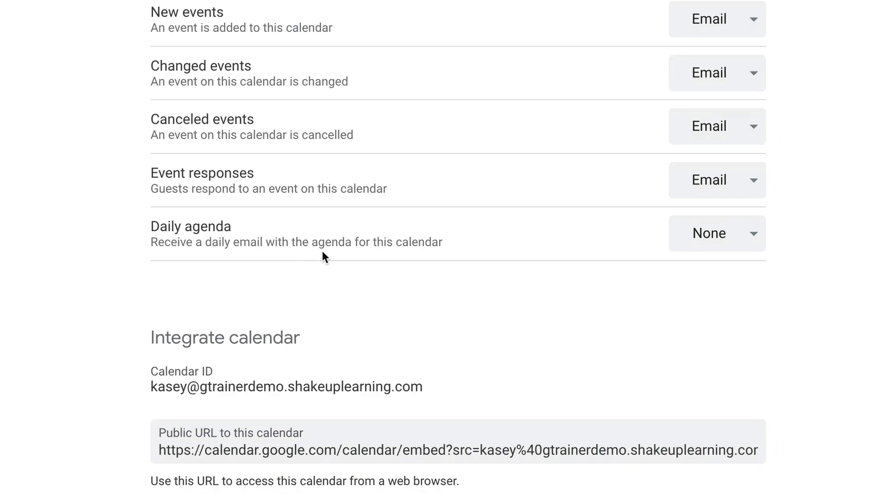
- Change the default calendar's Daily agenda from None to E-mail, then leave settings
left_click(757, 239)
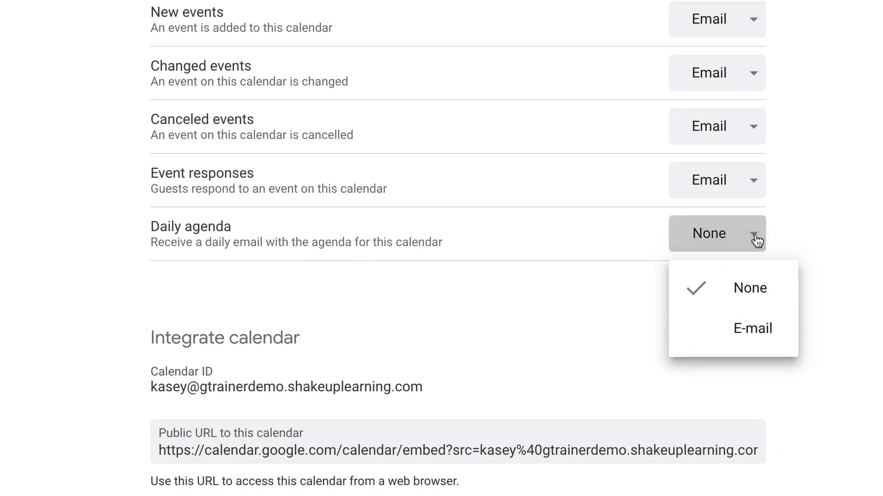
left_click(768, 330)
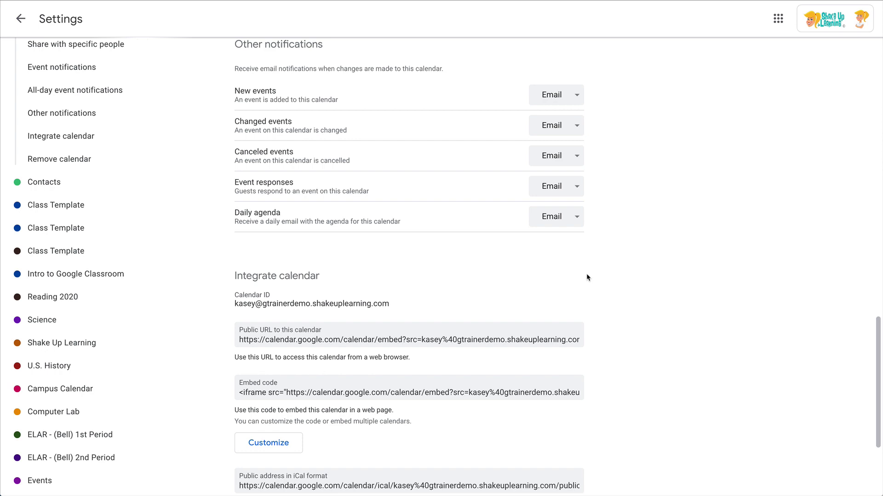
scroll(587, 277, "up", 5)
scroll(587, 278, "up", 5)
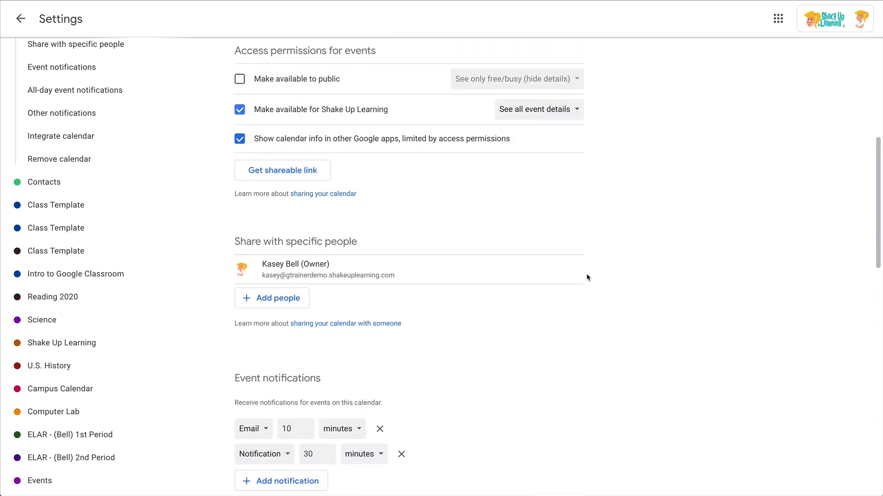
scroll(587, 278, "up", 5)
scroll(587, 279, "up", 3)
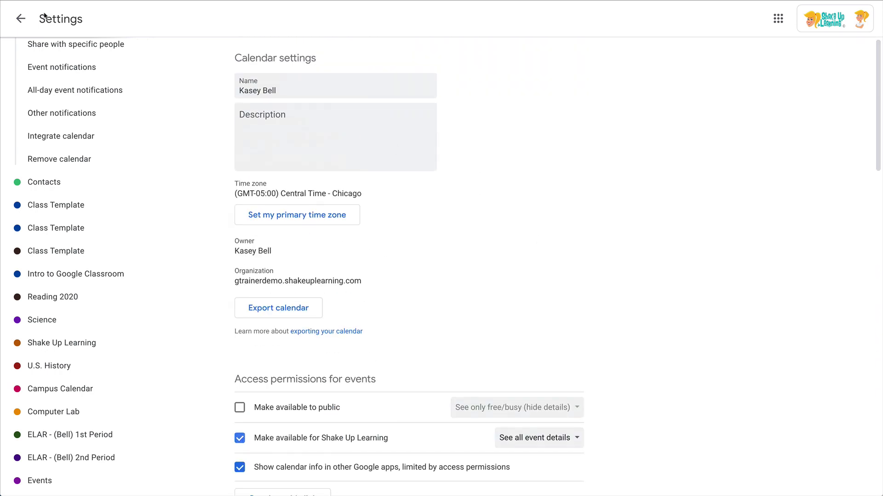
left_click(24, 19)
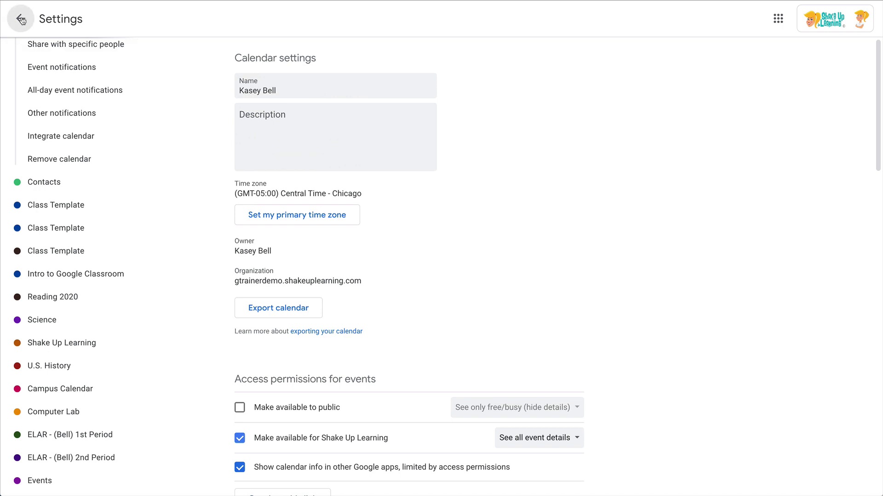